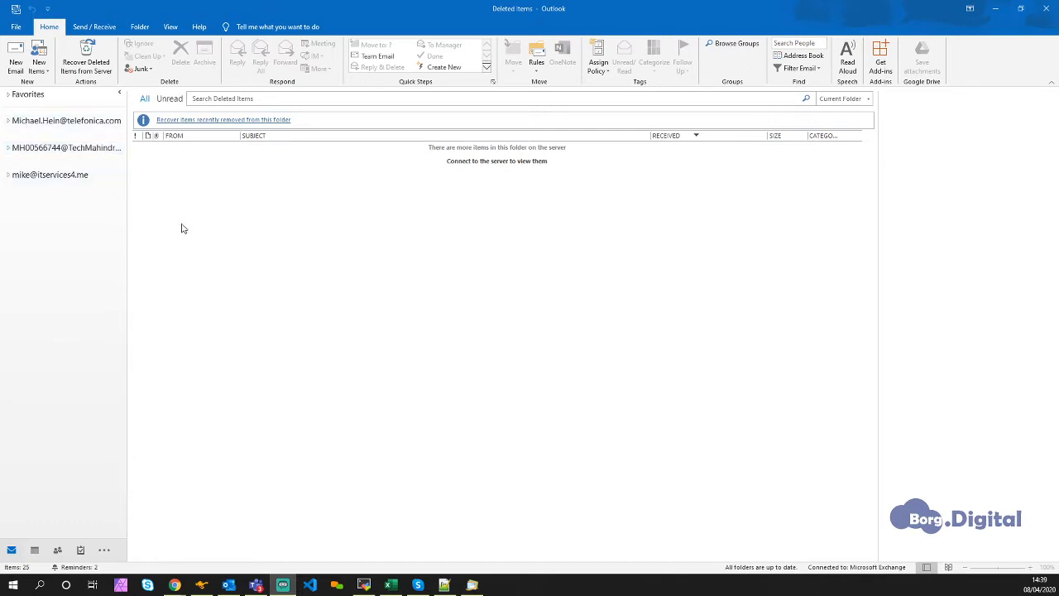
- Open the list of email accounts through the mail profile setup
{"action": "left_click", "coordinate": [16, 28]}
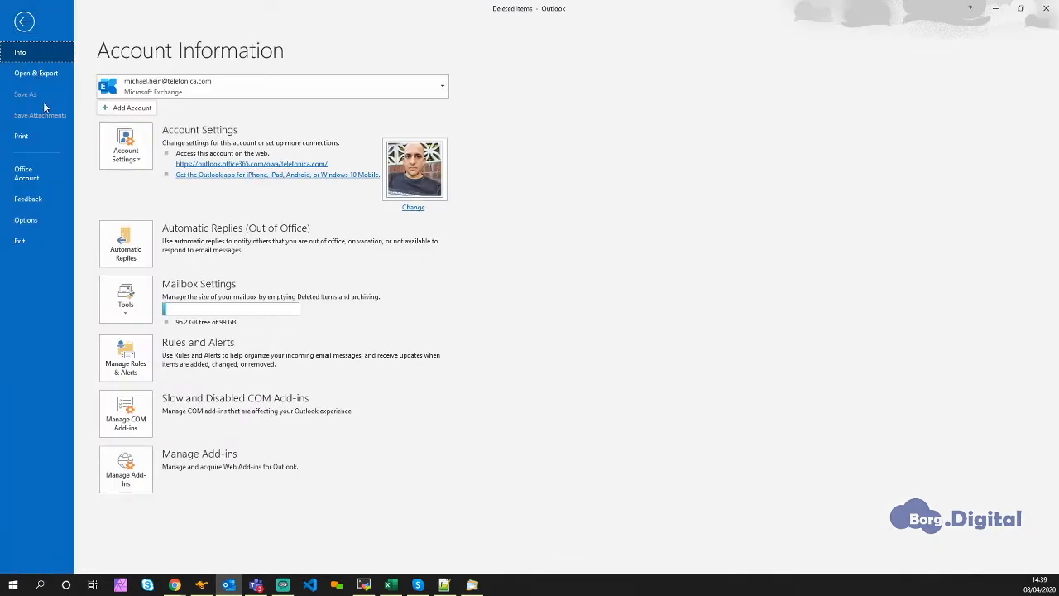
{"action": "left_click", "coordinate": [139, 161]}
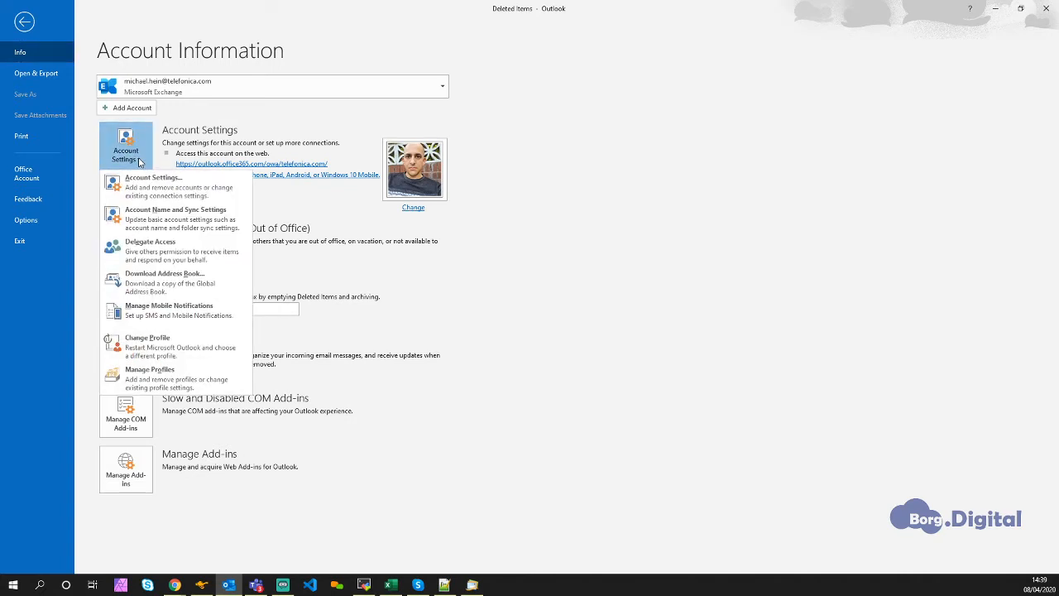
{"action": "left_click", "coordinate": [188, 383]}
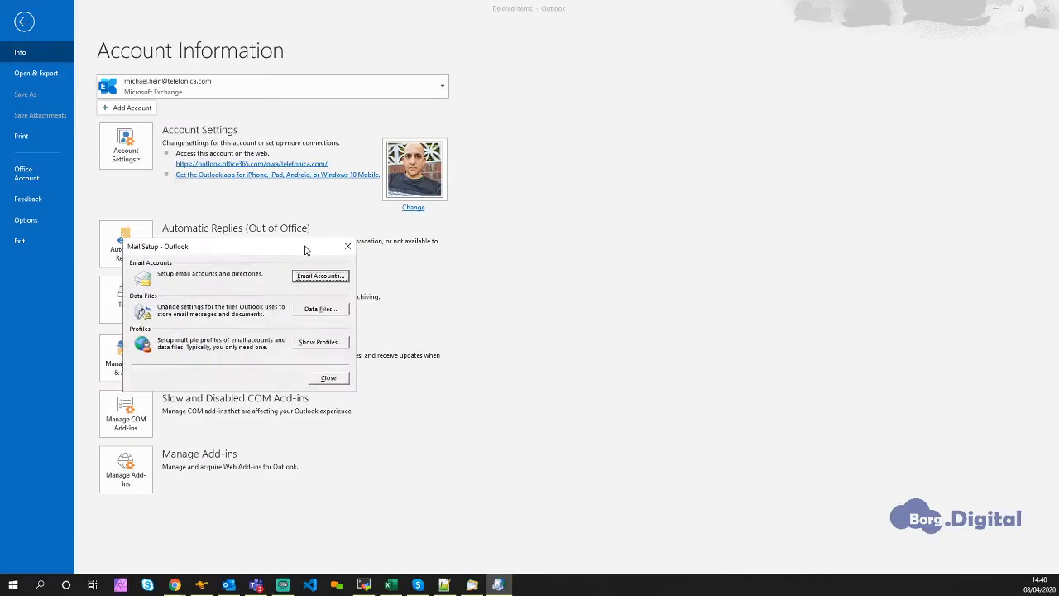
{"action": "left_click_drag", "start_coordinate": [303, 245], "coordinate": [679, 209]}
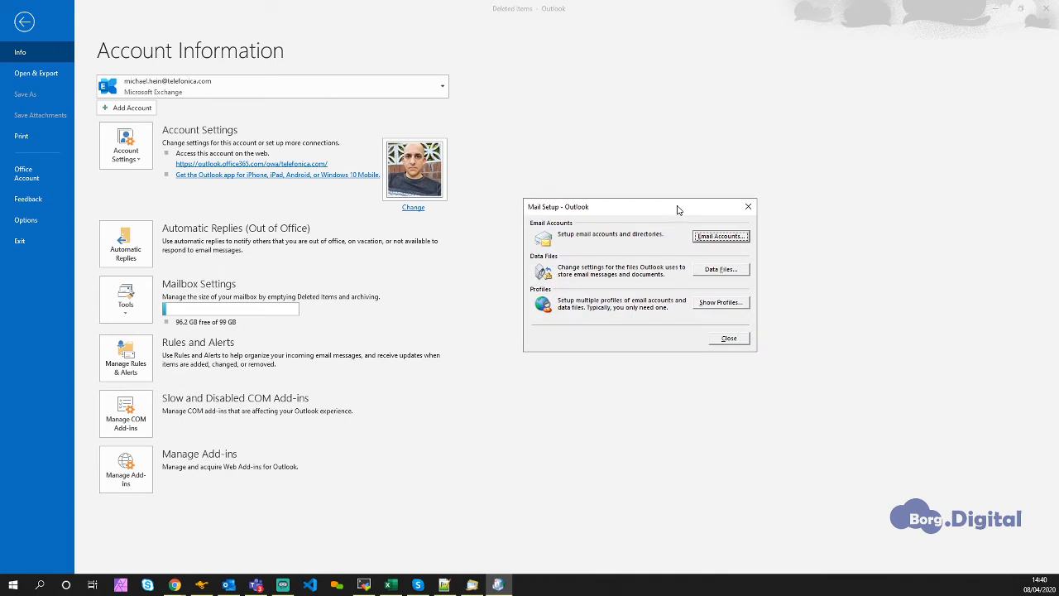
{"action": "left_click", "coordinate": [719, 238]}
{"action": "left_click", "coordinate": [718, 236]}
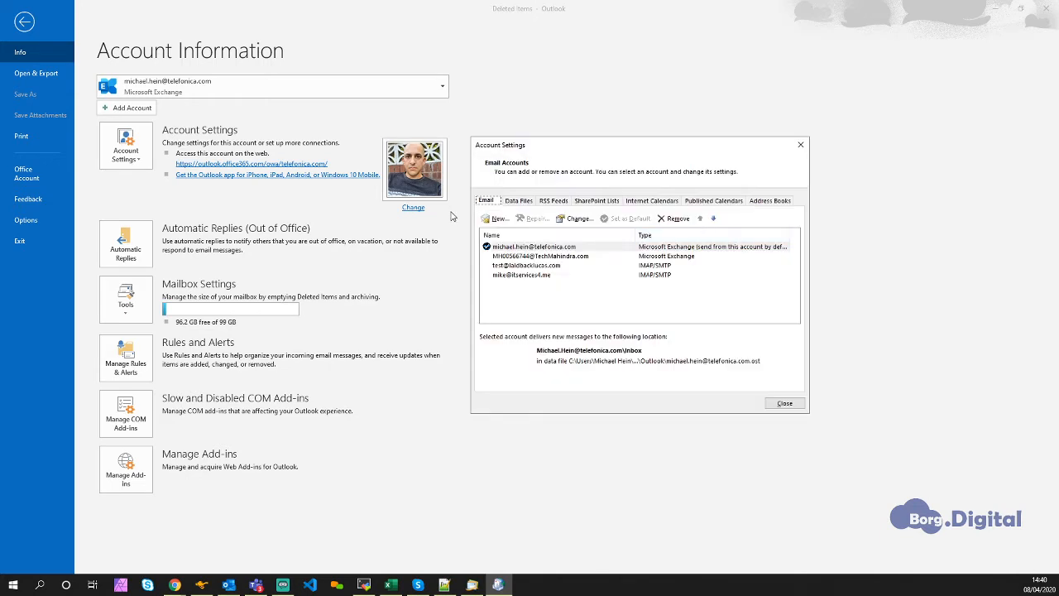
- Start adding a new email account with manual setup and choose POP or IMAP as the account type
{"action": "left_click", "coordinate": [495, 220]}
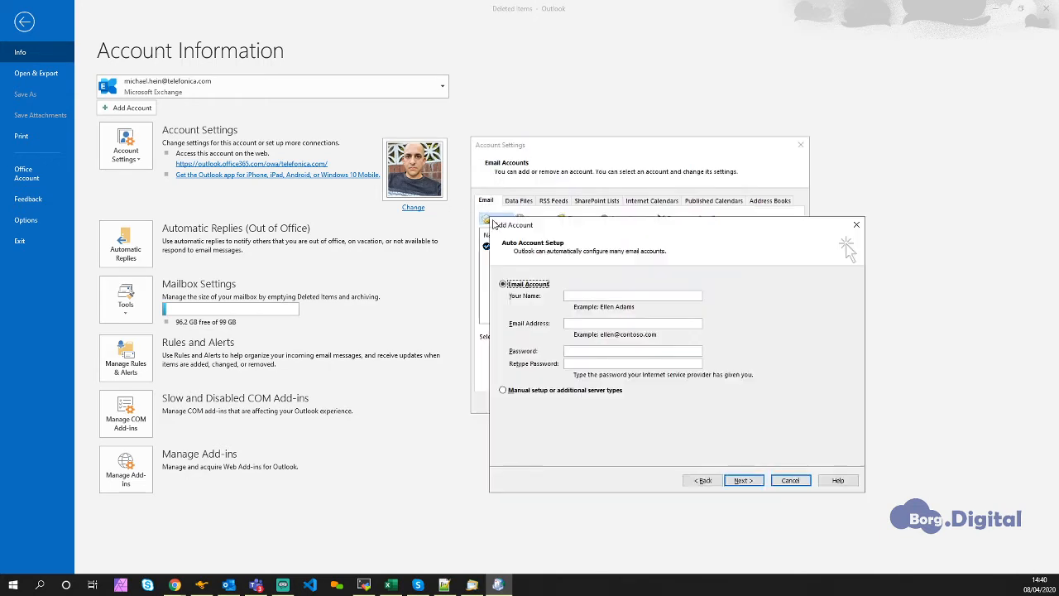
{"action": "left_click", "coordinate": [581, 393]}
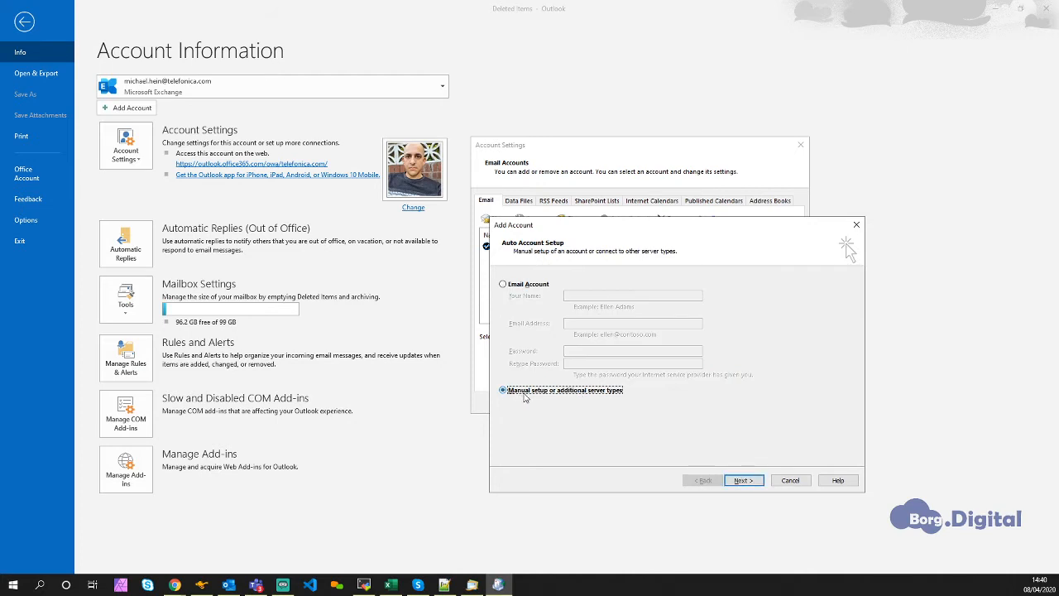
{"action": "left_click", "coordinate": [747, 480]}
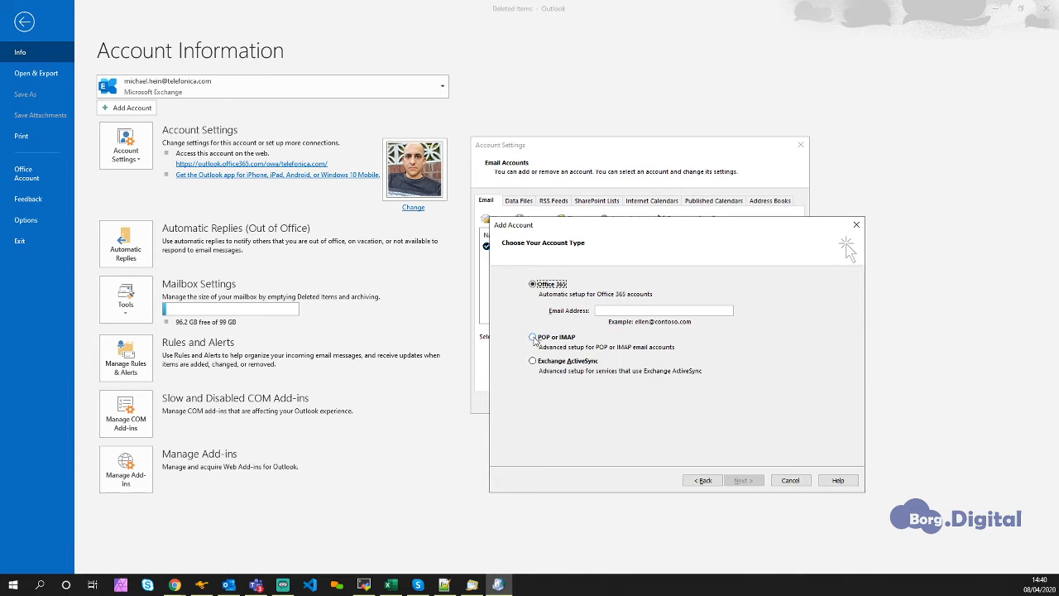
{"action": "left_click", "coordinate": [533, 337]}
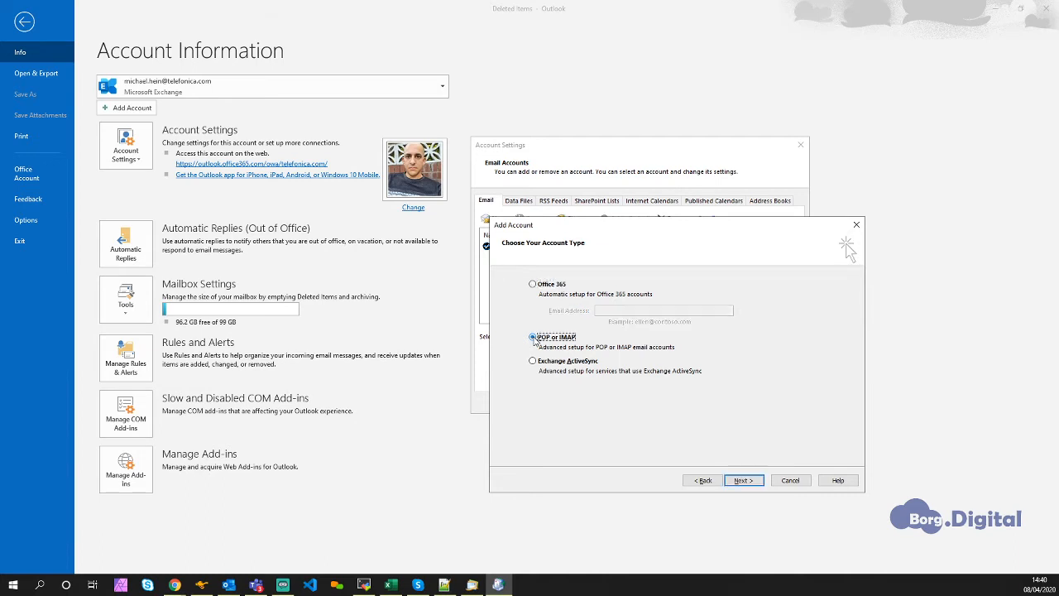
{"action": "left_click", "coordinate": [742, 484]}
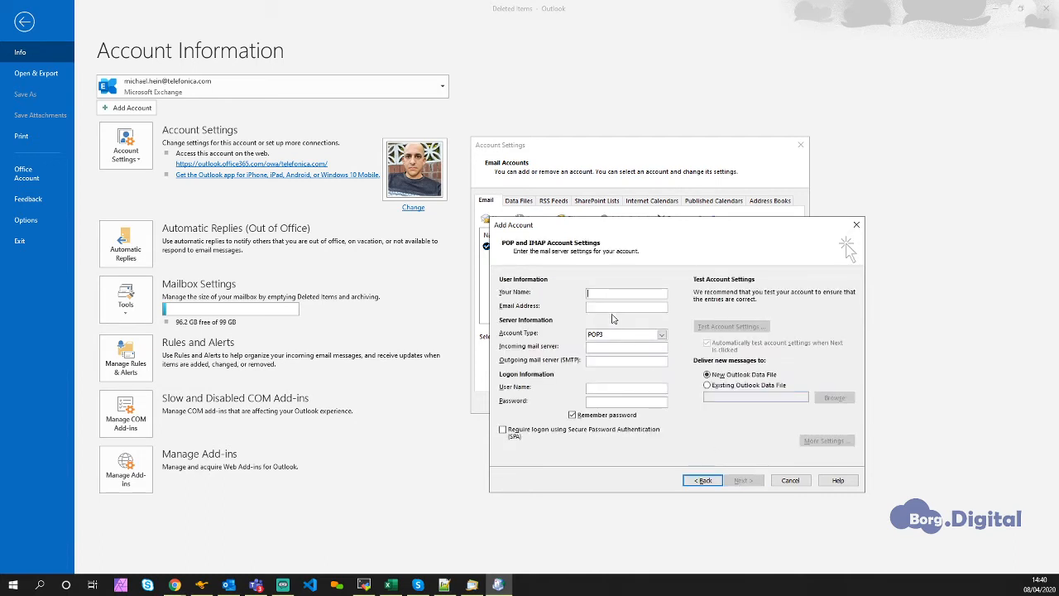
- Fill in the account owner's name and email address, and set the account type to IMAP
{"action": "type", "text": "Micha"}
{"action": "key", "text": "Tab"}
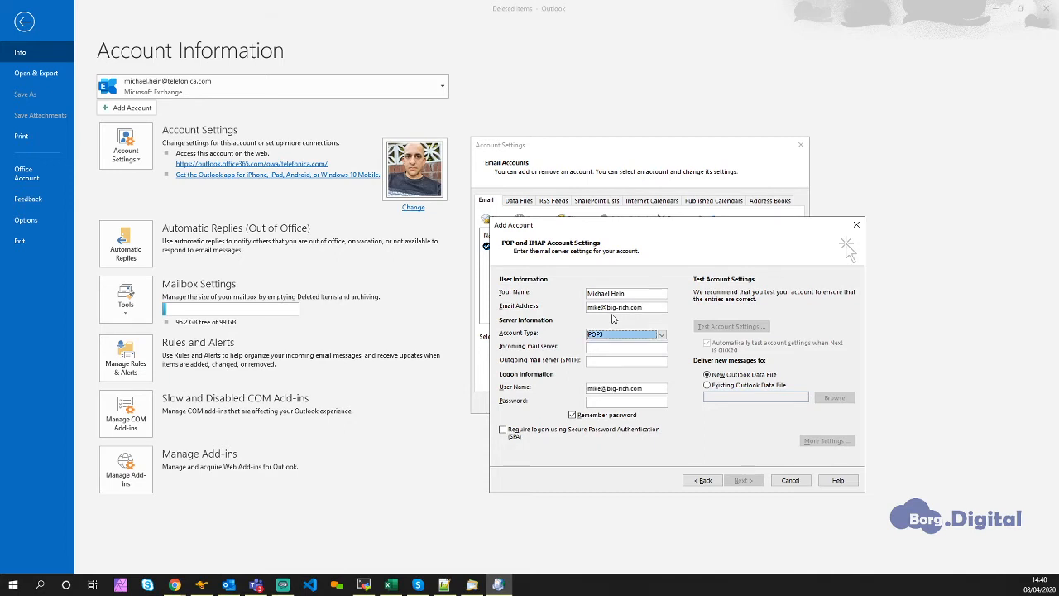
{"action": "left_click", "coordinate": [619, 334]}
{"action": "left_click", "coordinate": [613, 350]}
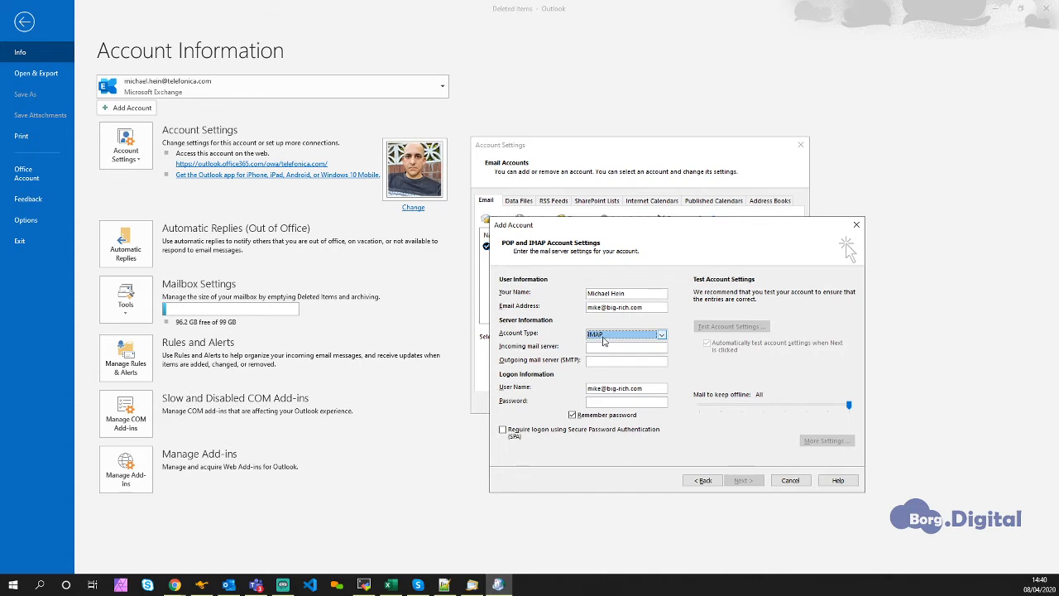
- Set both the incoming and the outgoing (SMTP) mail server to mail.big-rich.com
{"action": "left_click", "coordinate": [603, 348]}
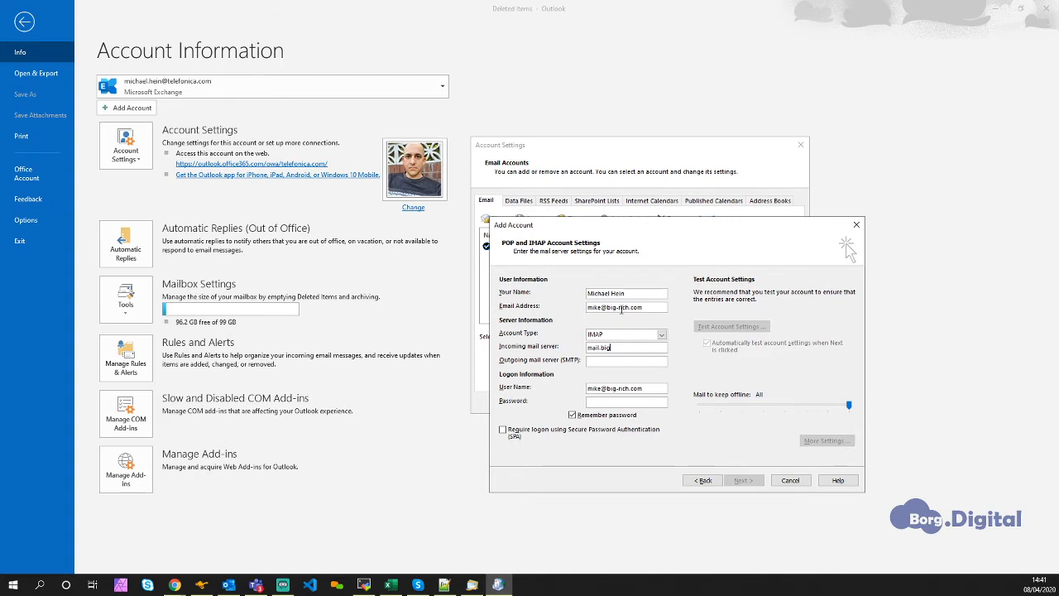
{"action": "left_click_drag", "start_coordinate": [610, 307], "coordinate": [649, 307]}
{"action": "left_click", "coordinate": [620, 348]}
{"action": "type", "text": "mail.big-rich.com"}
{"action": "left_click", "coordinate": [608, 358]}
{"action": "type", "text": "mail."}
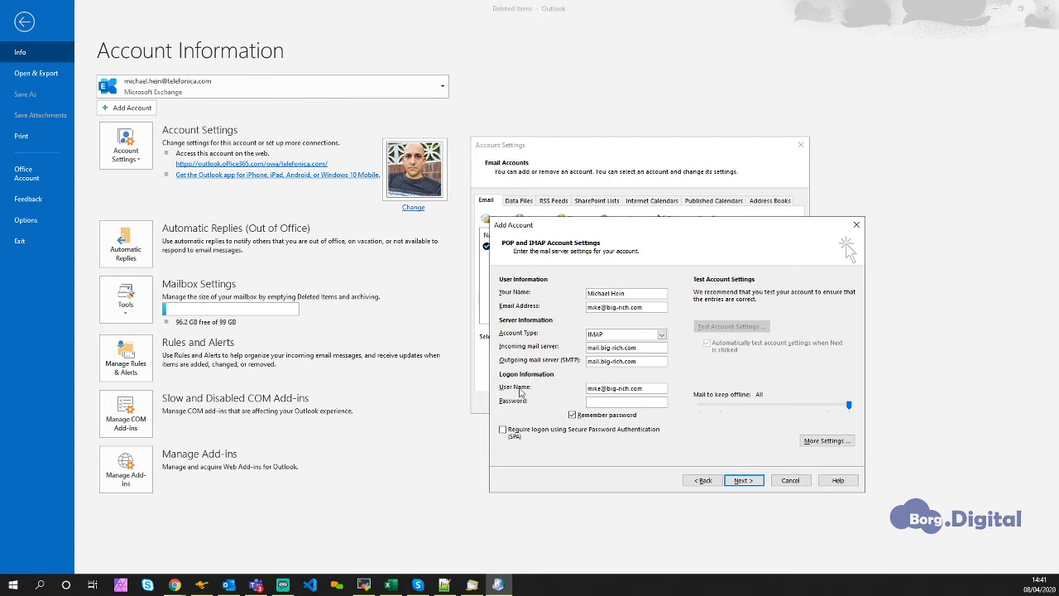
- Paste the mailbox password into the logon information, keeping the email address as the user name
{"action": "left_click_drag", "start_coordinate": [648, 388], "coordinate": [573, 389]}
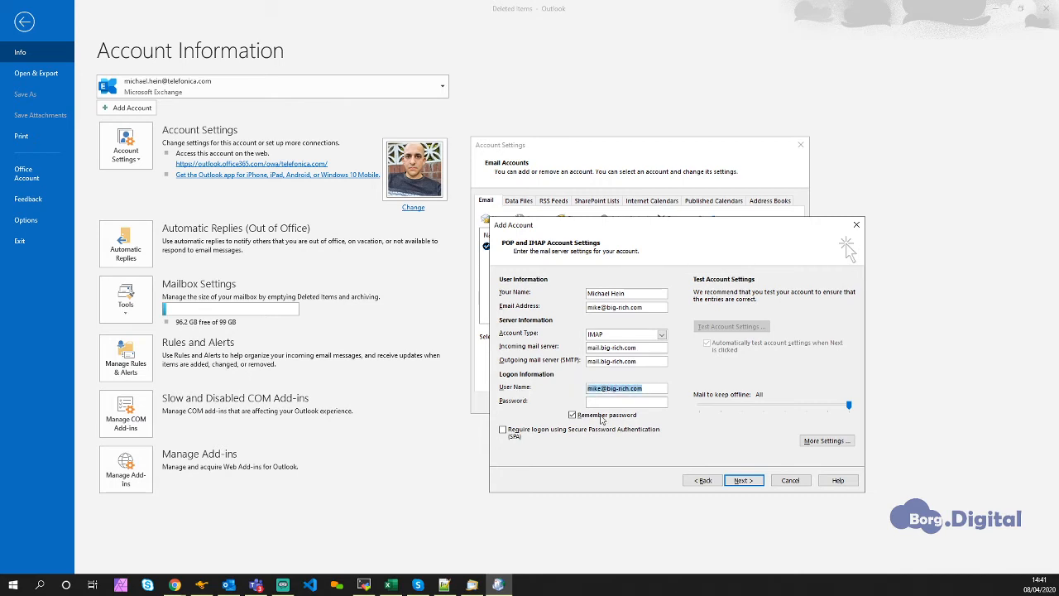
{"action": "left_click", "coordinate": [601, 402]}
{"action": "key", "text": "ctrl+v"}
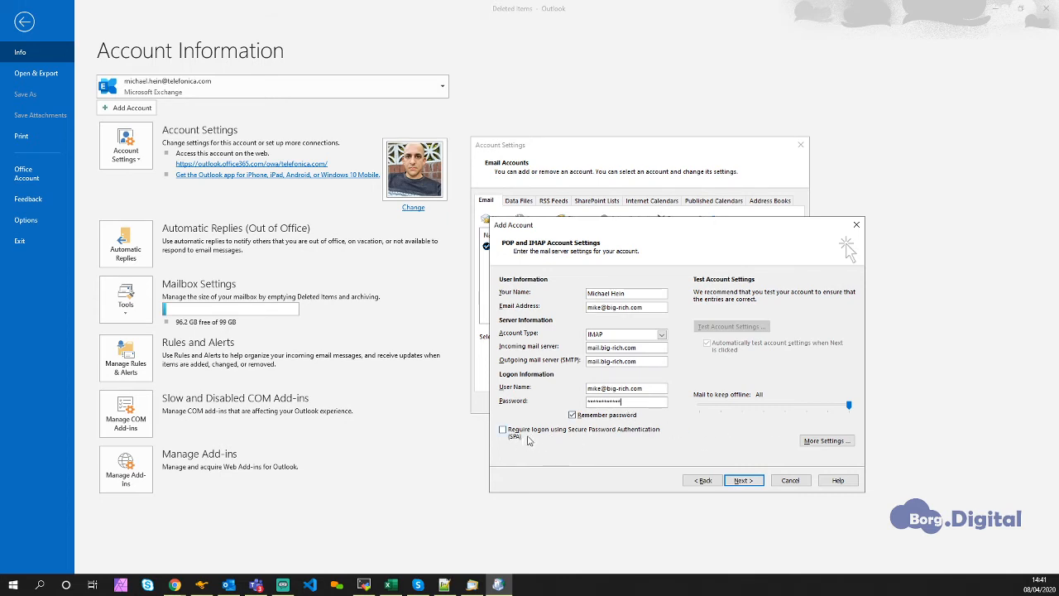
- Require SMTP authentication with the same settings as the incoming mail server, and run the account settings test
{"action": "left_click", "coordinate": [823, 440]}
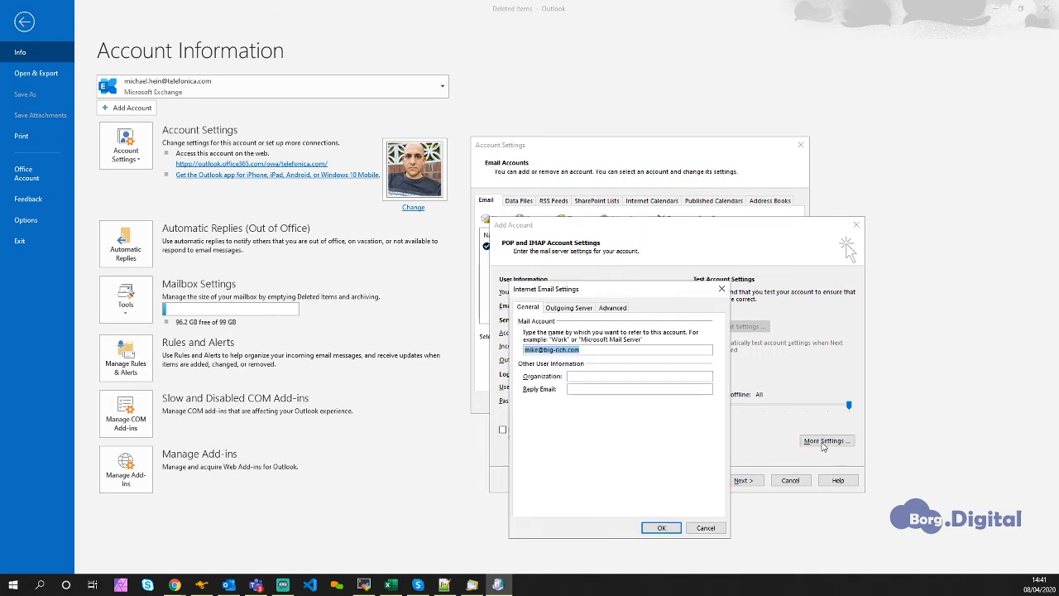
{"action": "left_click", "coordinate": [570, 311]}
{"action": "left_click", "coordinate": [533, 322]}
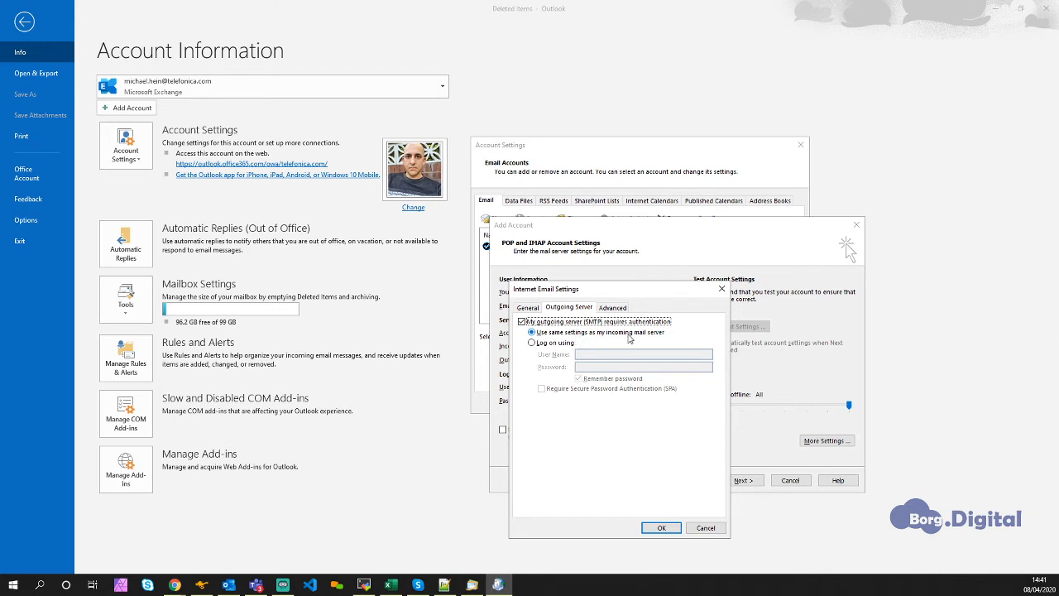
{"action": "left_click", "coordinate": [655, 527]}
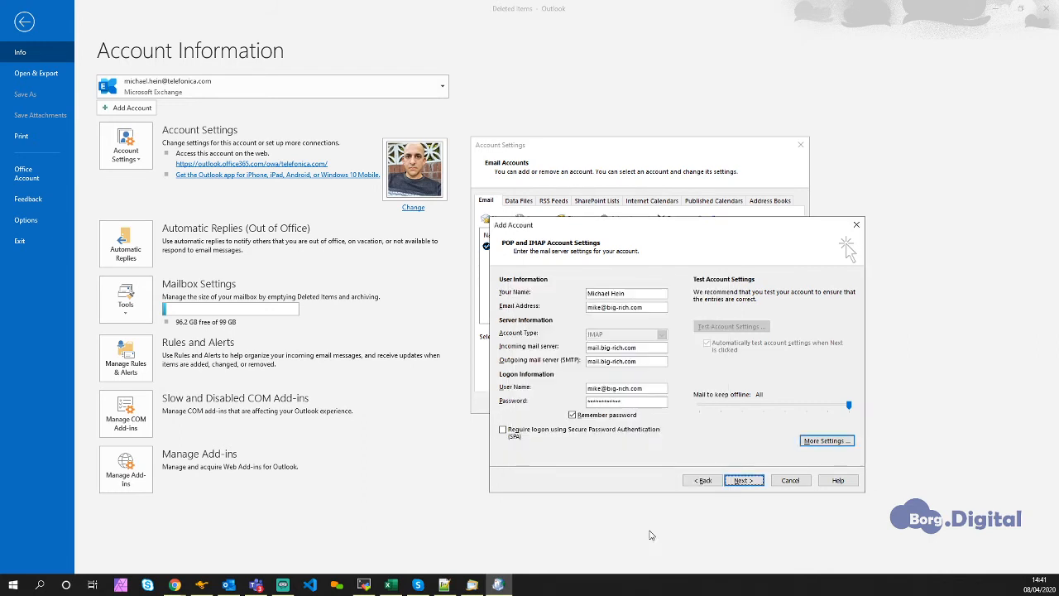
{"action": "left_click", "coordinate": [744, 482]}
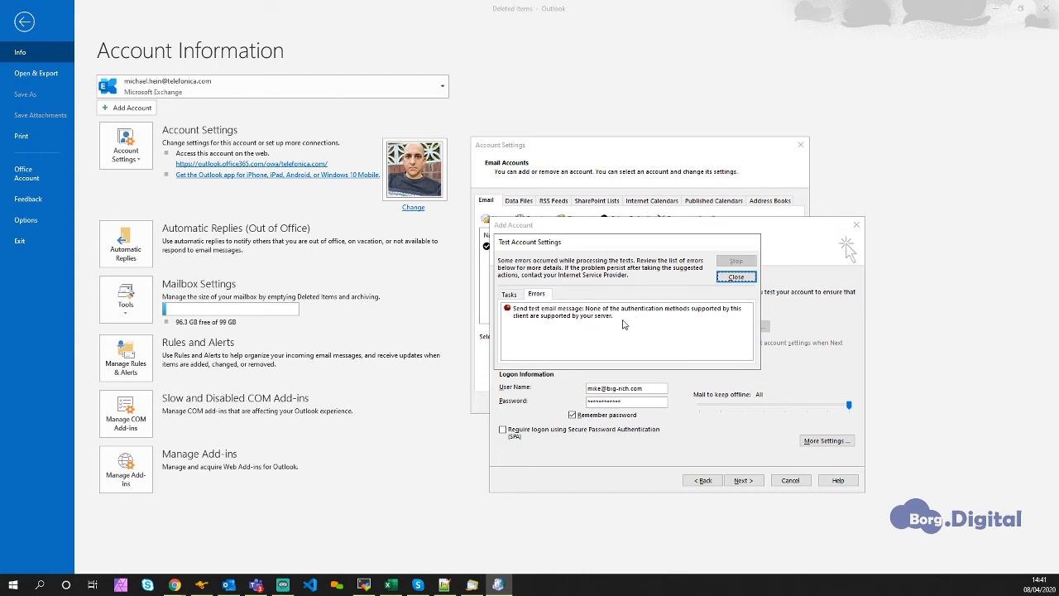
{"action": "left_click", "coordinate": [735, 279]}
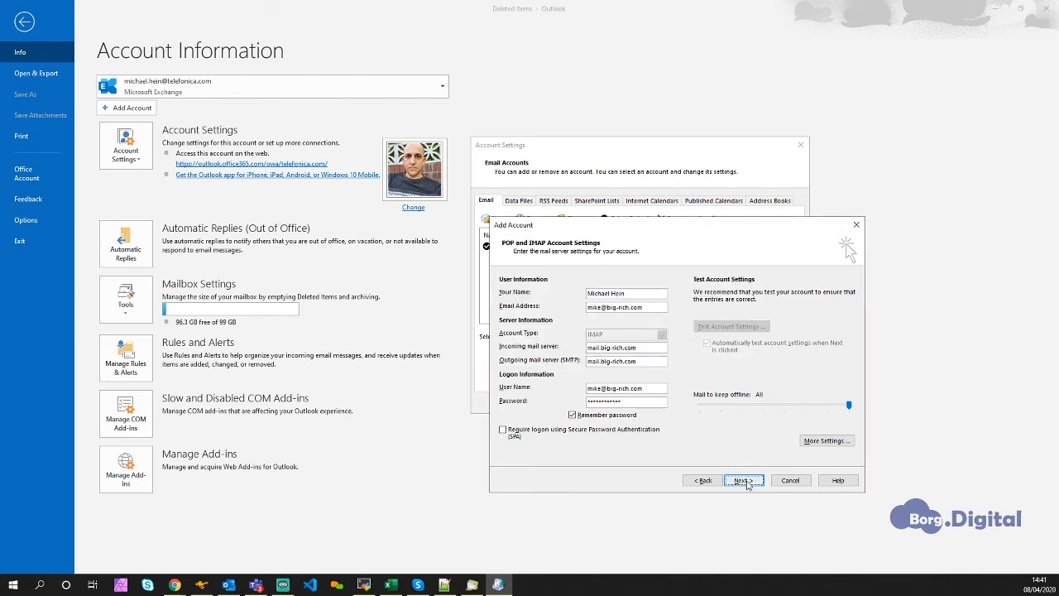
- Set the encrypted connection type to STARTTLS for both the incoming IMAP and outgoing SMTP servers
{"action": "left_click", "coordinate": [819, 443]}
{"action": "left_click", "coordinate": [613, 308]}
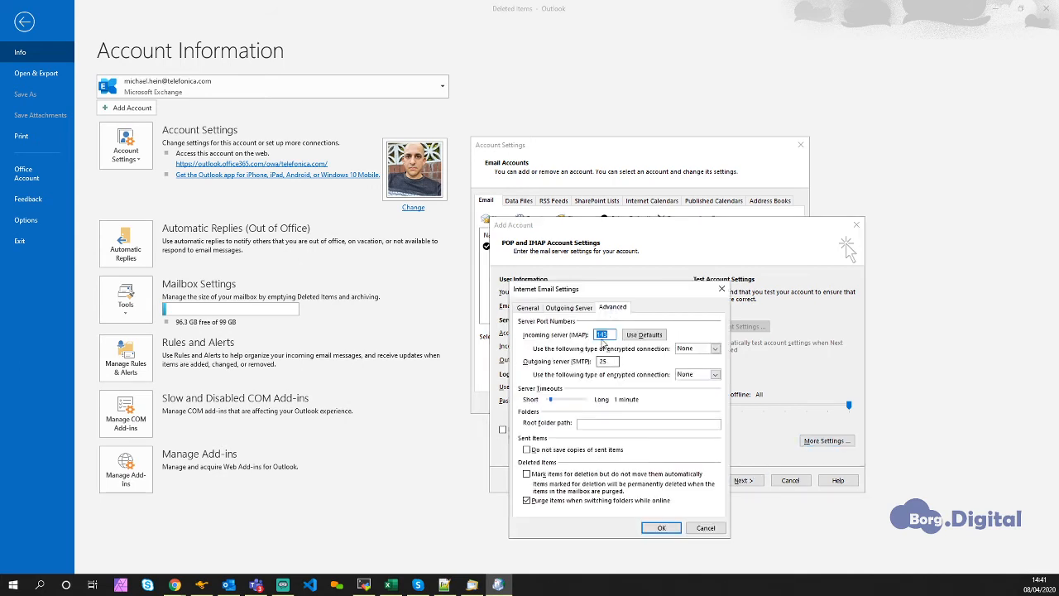
{"action": "left_click", "coordinate": [698, 348]}
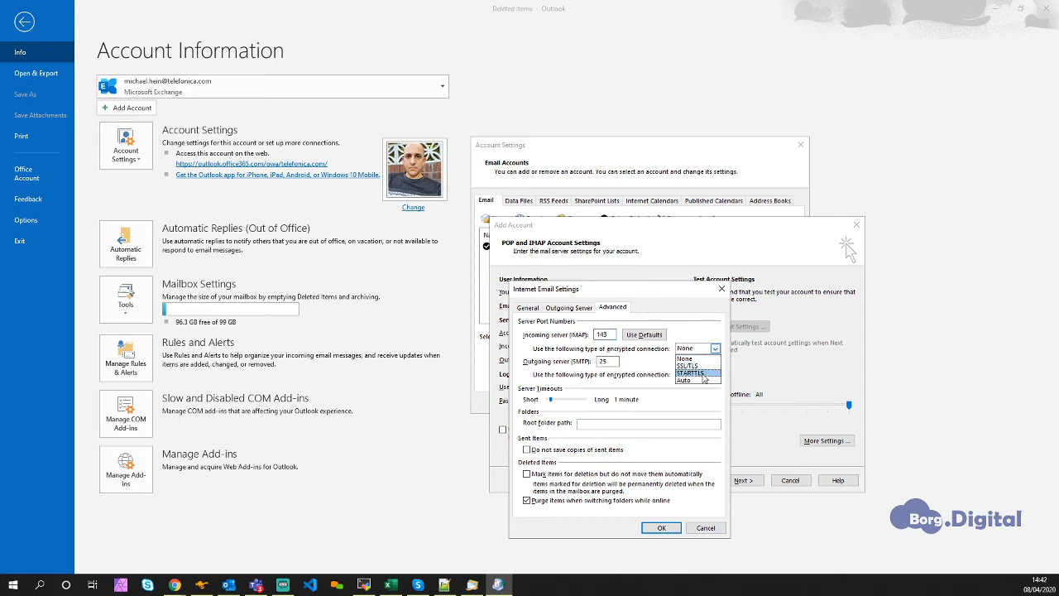
{"action": "left_click", "coordinate": [691, 373]}
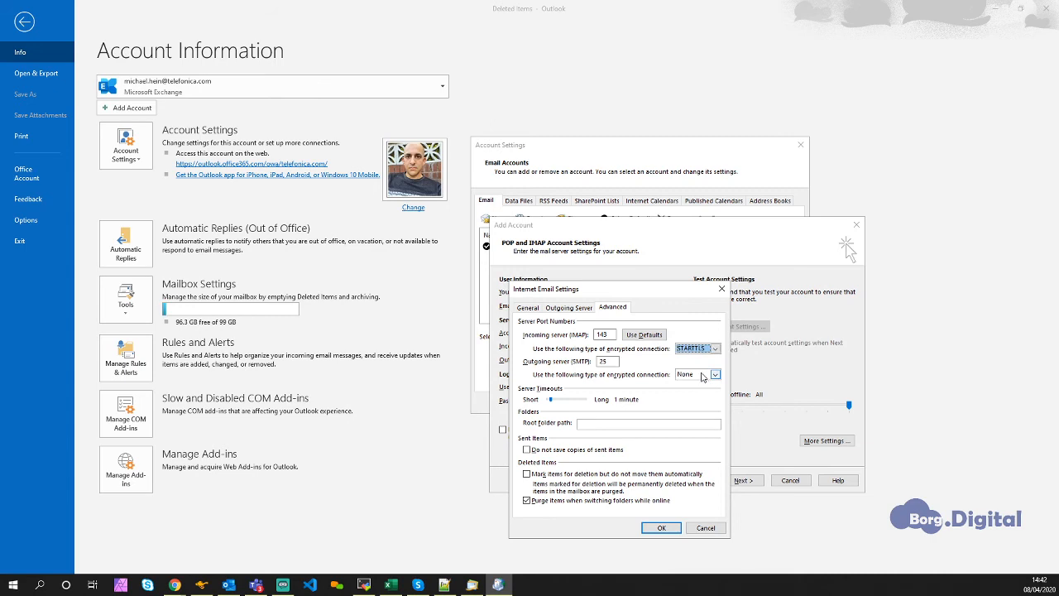
{"action": "left_click", "coordinate": [702, 377]}
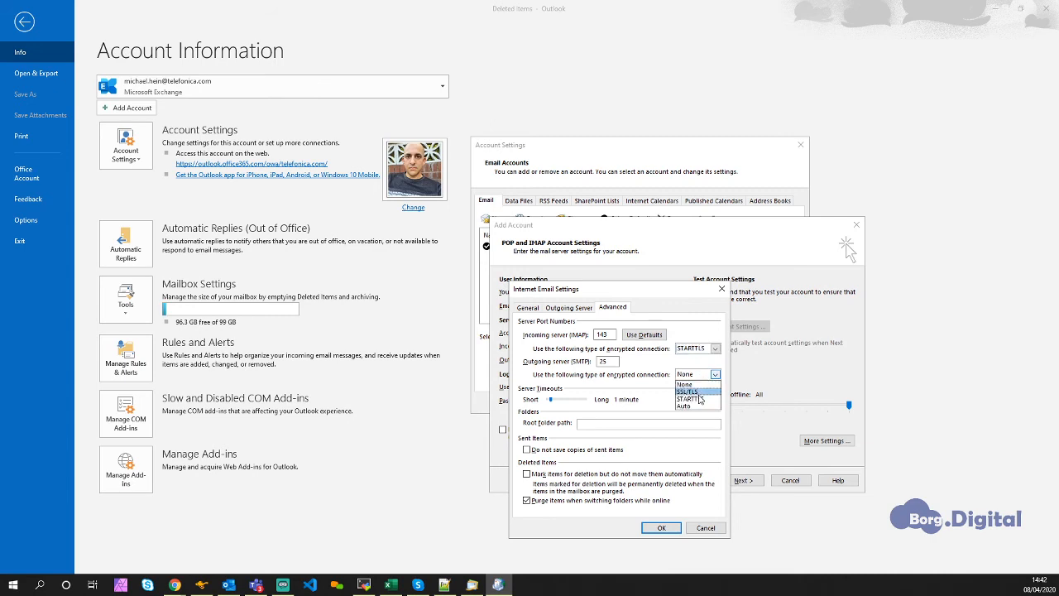
{"action": "left_click", "coordinate": [701, 397]}
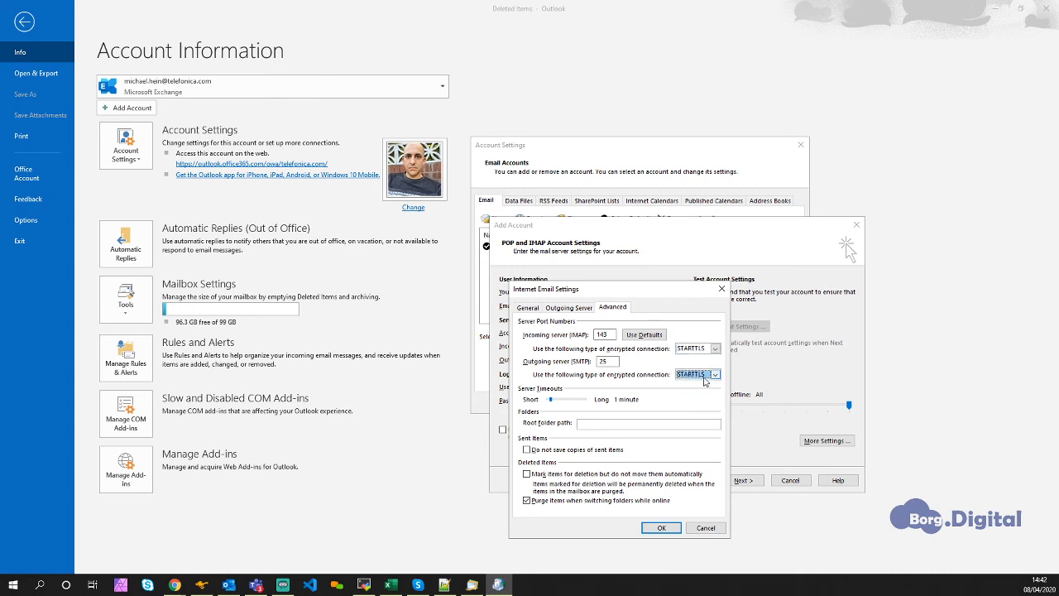
{"action": "left_click", "coordinate": [669, 530]}
- Test the account settings again and finish the account setup
{"action": "left_click", "coordinate": [743, 484]}
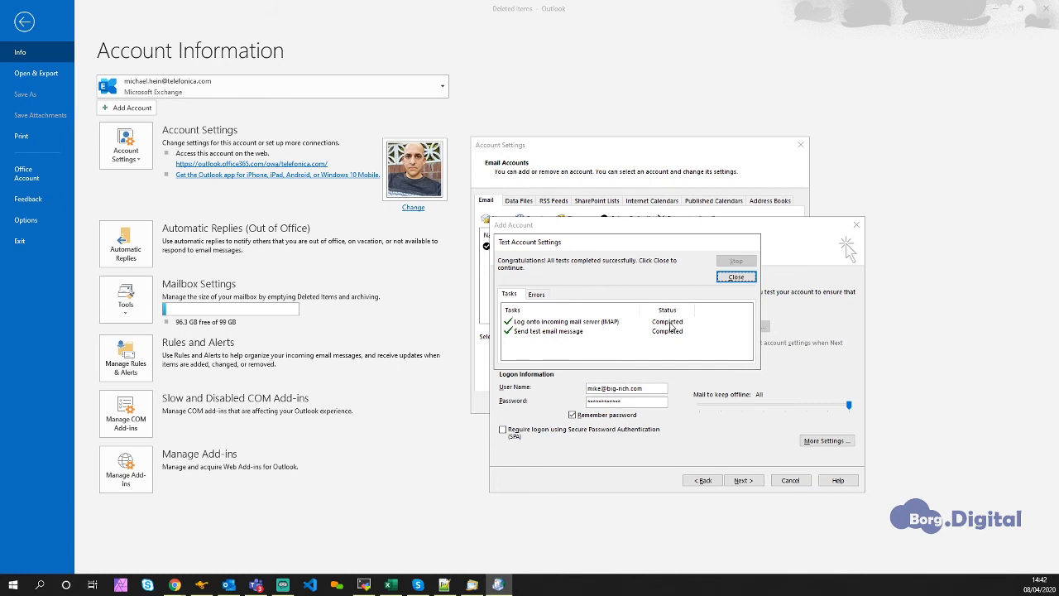
{"action": "left_click", "coordinate": [735, 279]}
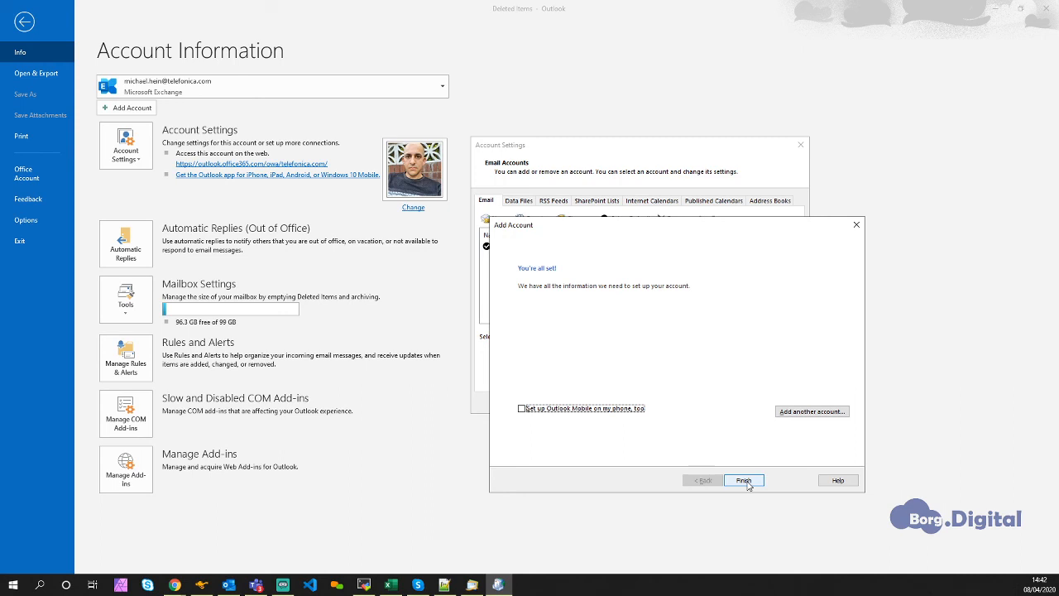
{"action": "left_click", "coordinate": [745, 480]}
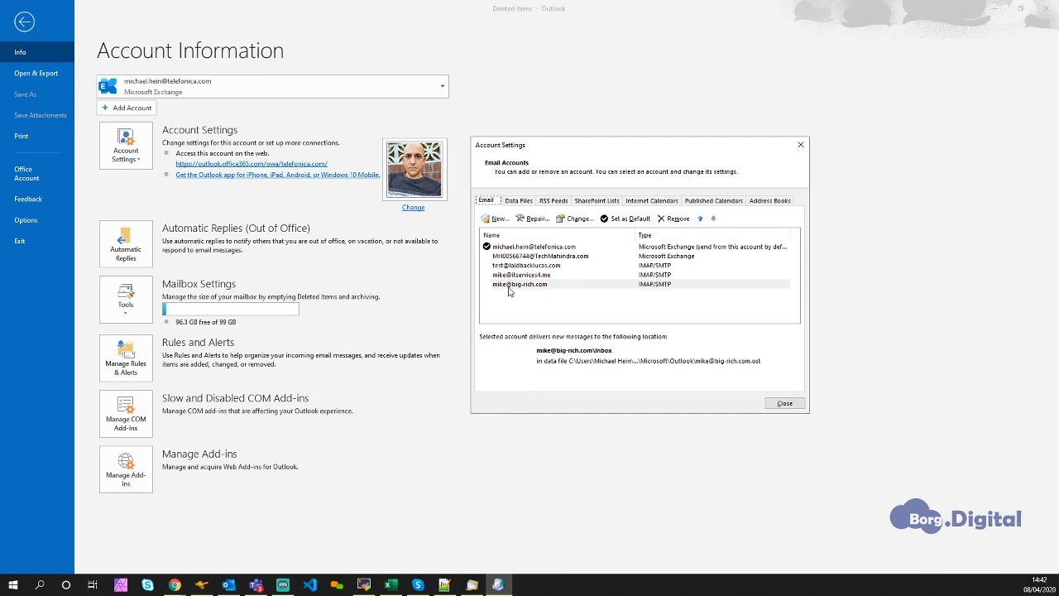
- Close the account and mail setup dialogs and open the inbox of the newly added account
{"action": "left_click", "coordinate": [785, 403]}
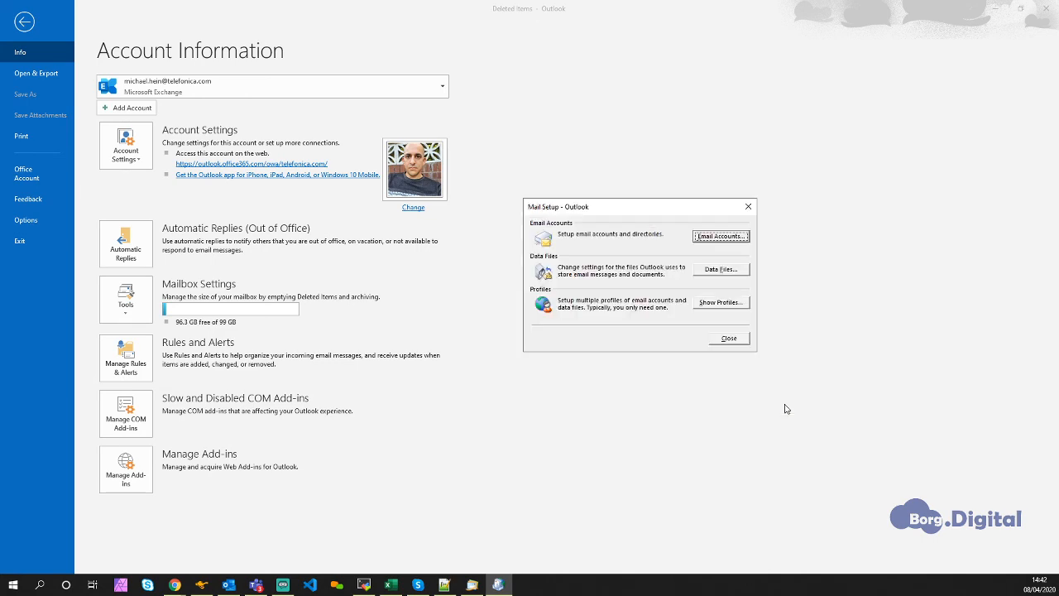
{"action": "left_click", "coordinate": [743, 344]}
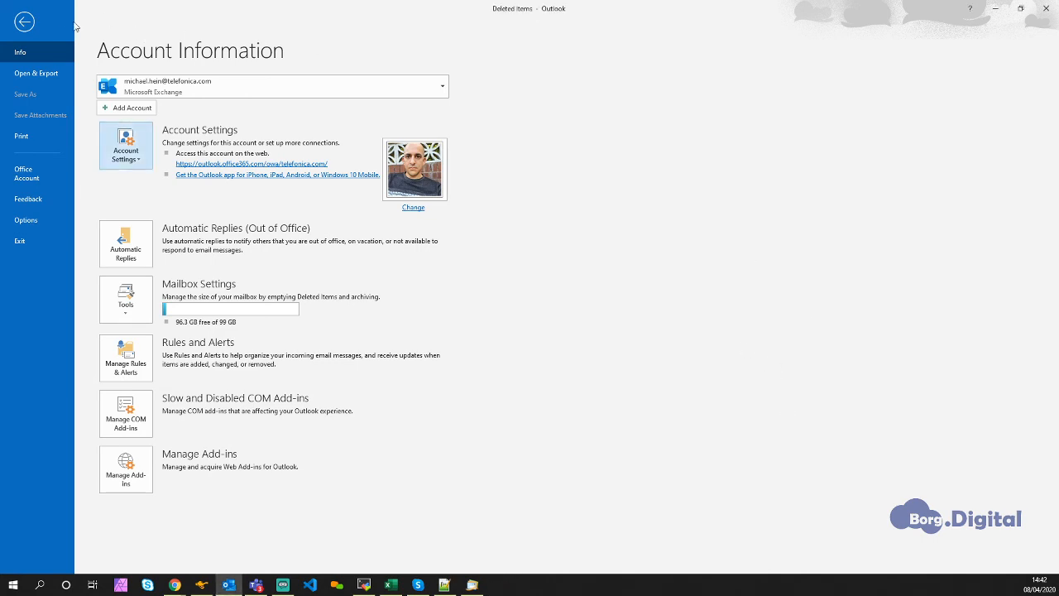
{"action": "left_click", "coordinate": [25, 22]}
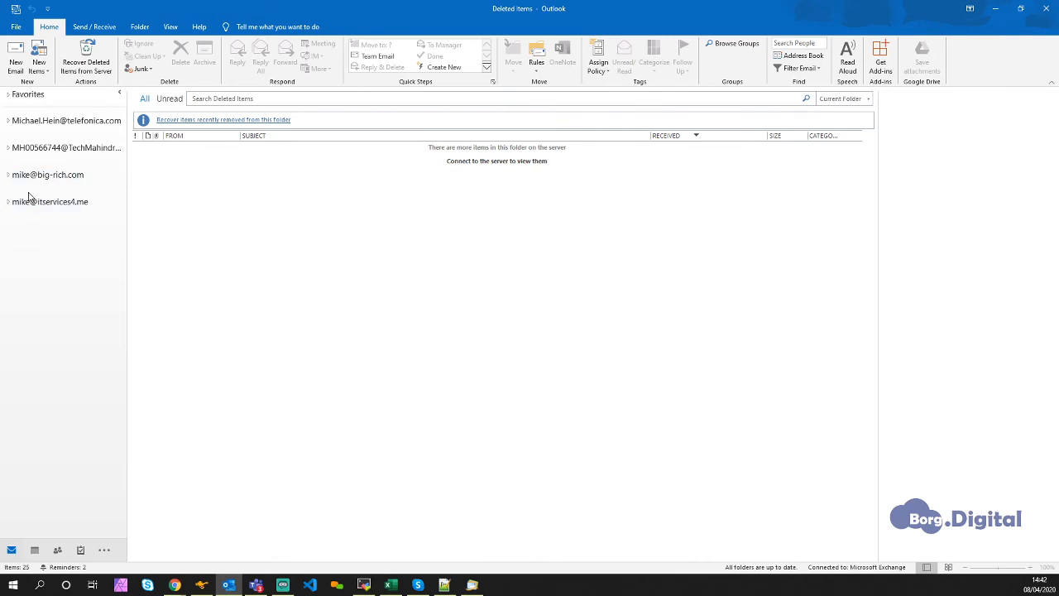
{"action": "left_click", "coordinate": [8, 175]}
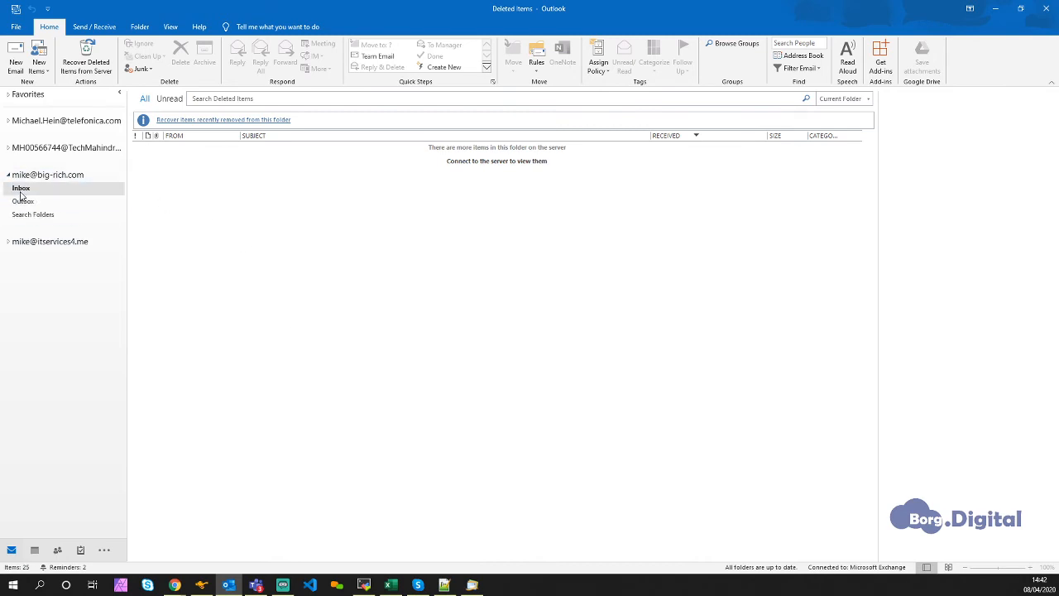
{"action": "left_click", "coordinate": [20, 190]}
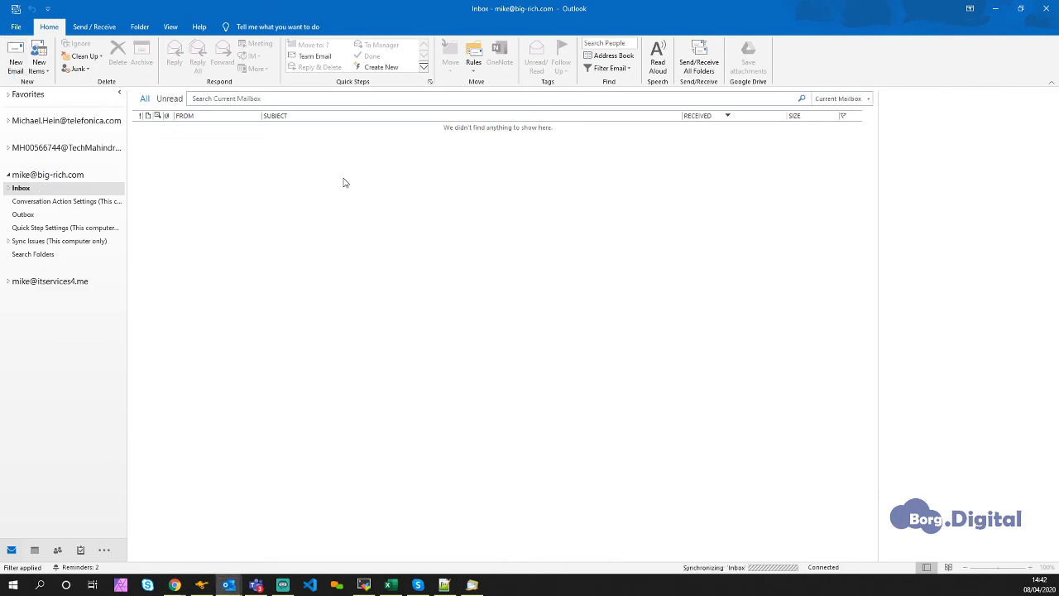
- Start a new email message from the newly added account
{"action": "left_click", "coordinate": [16, 65]}
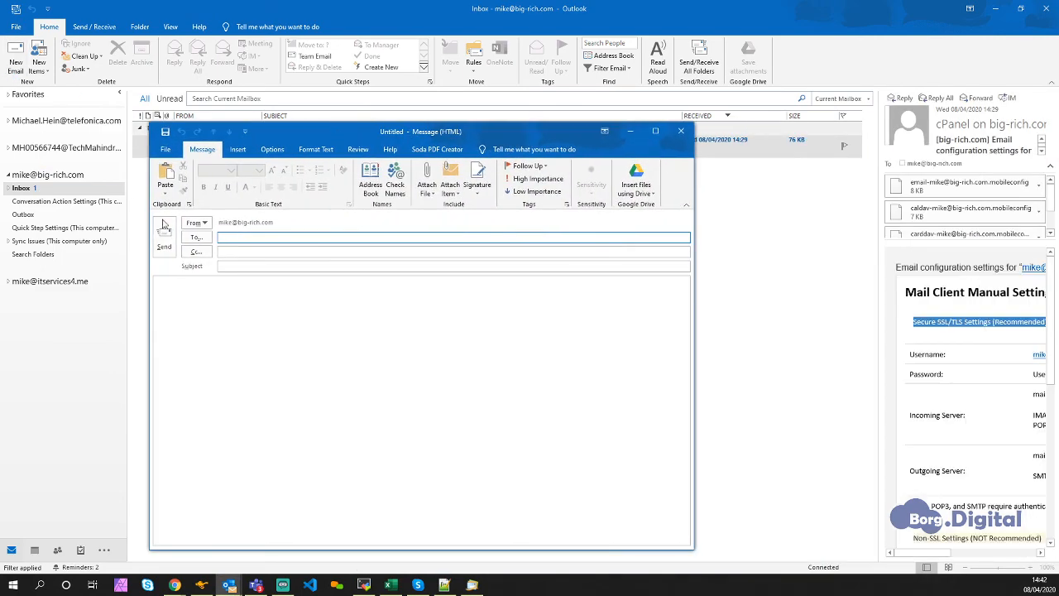